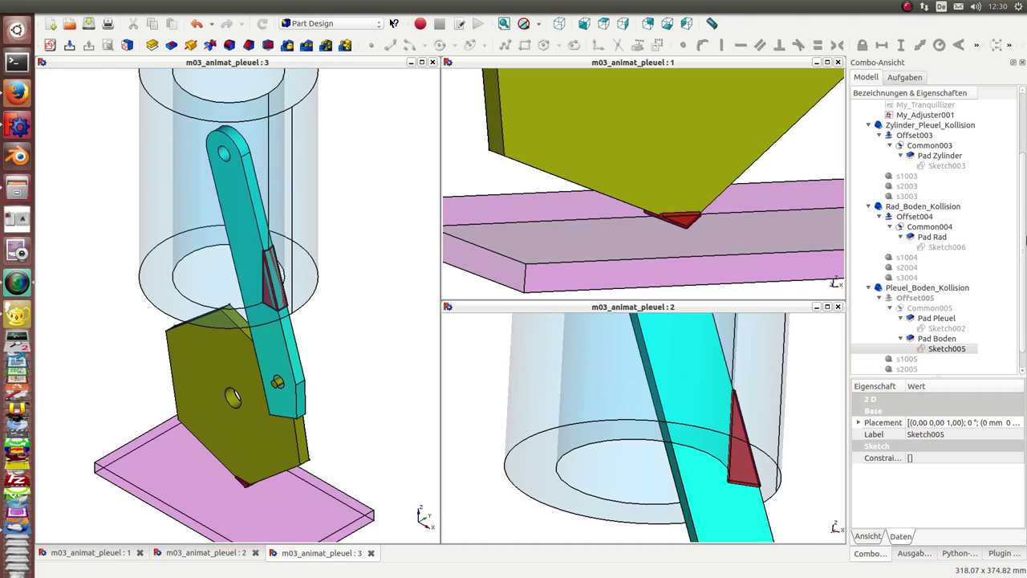
# Hide the cylinder pad Pad Zylinder, showing its sketch's circle outlines instead
pyautogui.moveTo(1021, 224); pyautogui.dragTo(1023, 162)
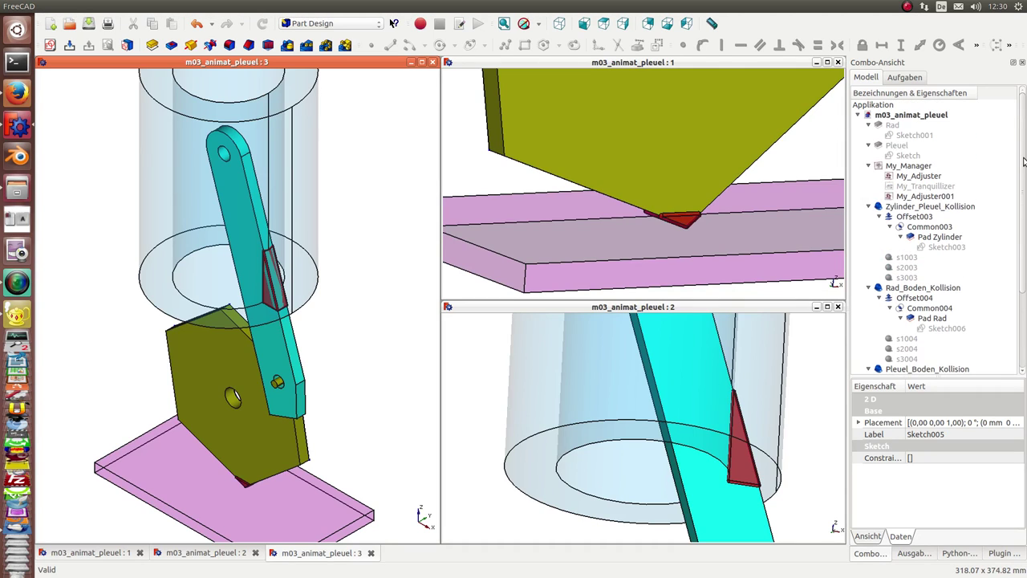
pyautogui.doubleClick(929, 166)
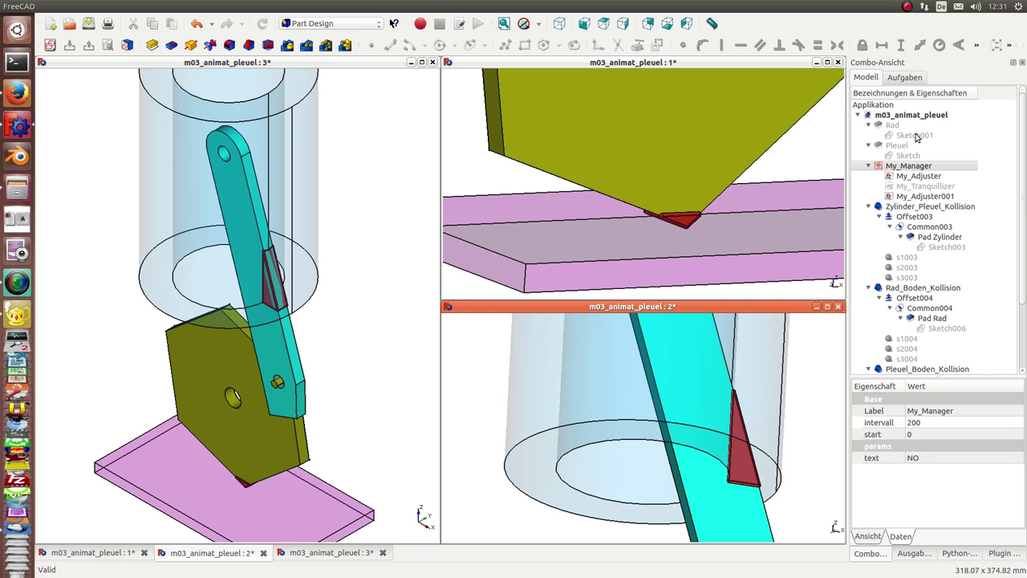
pyautogui.click(934, 239)
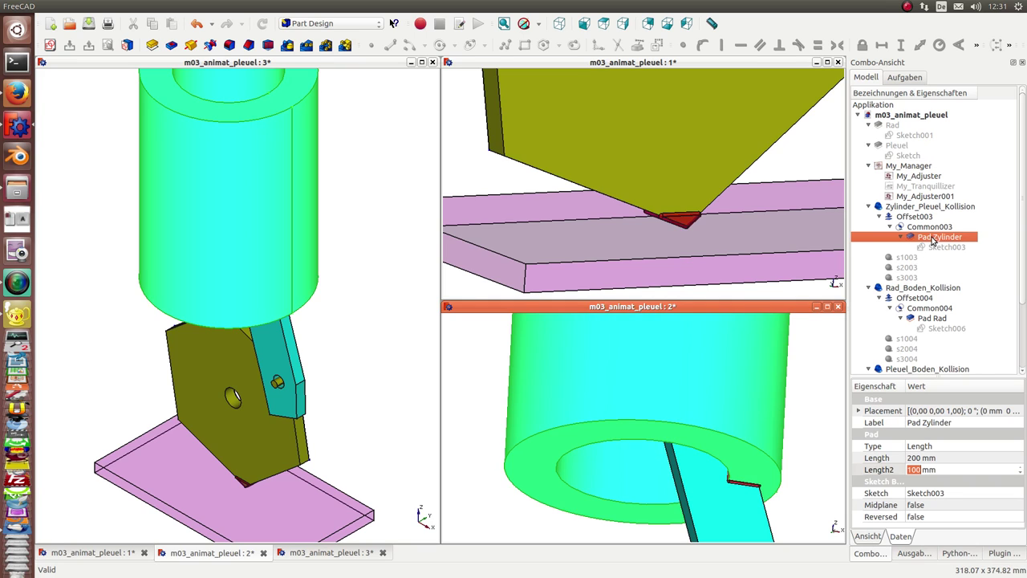
pyautogui.press('space')
pyautogui.click(934, 247)
pyautogui.press('space')
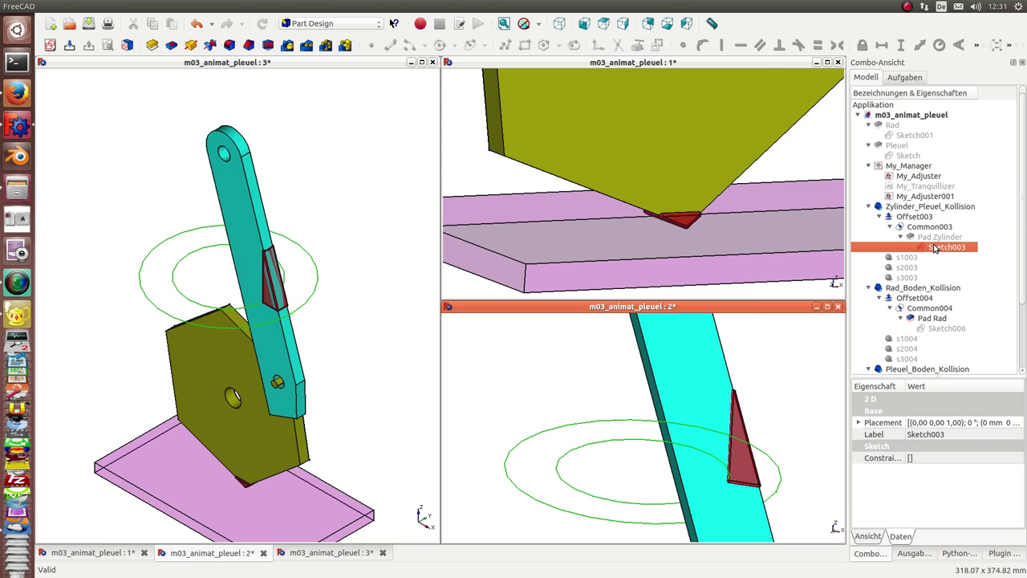
# Hide the wheel pad Pad Rad, leaving only its outline
pyautogui.click(939, 329)
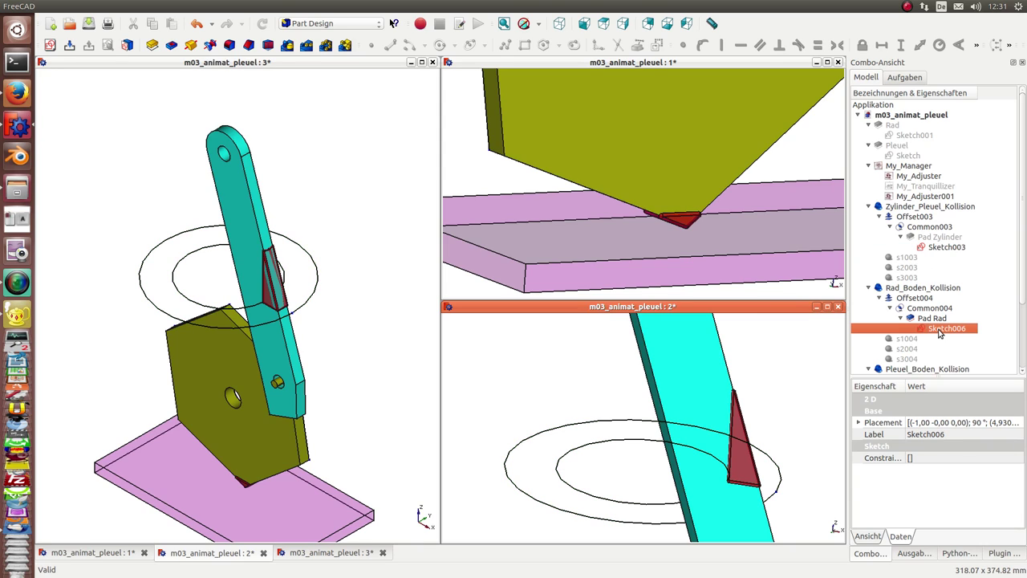
pyautogui.click(935, 318)
pyautogui.press('space')
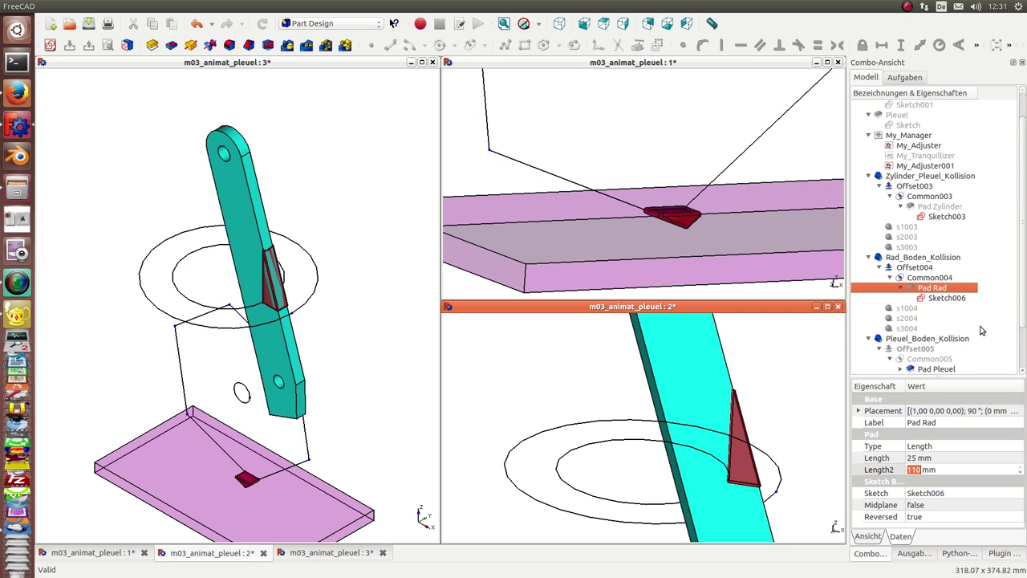
pyautogui.scroll(-3, 971, 330)
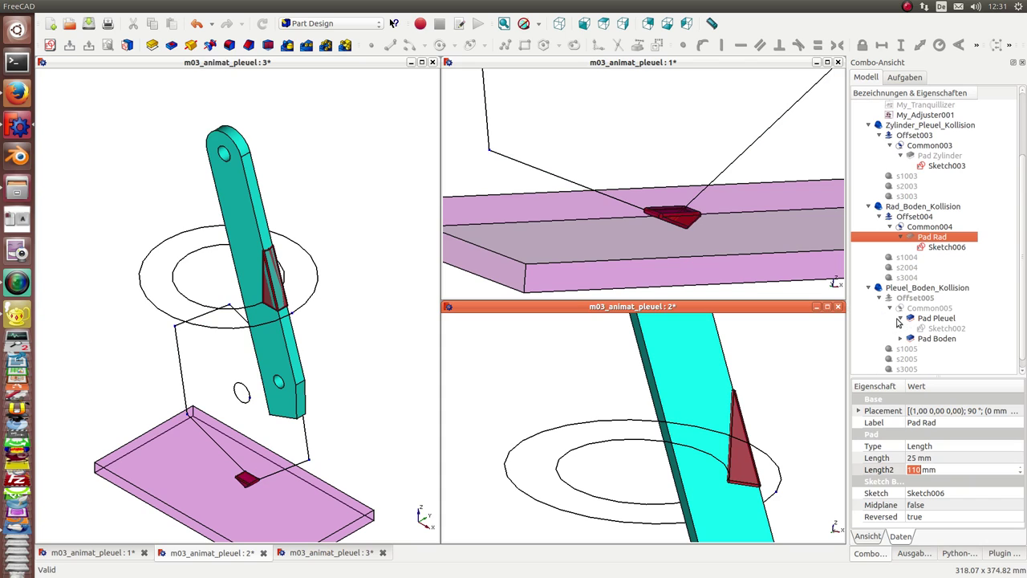
# Hide the connecting rod Pad Pleuel and base plate Pad Boden, then orbit the view
pyautogui.click(948, 319)
pyautogui.press('space')
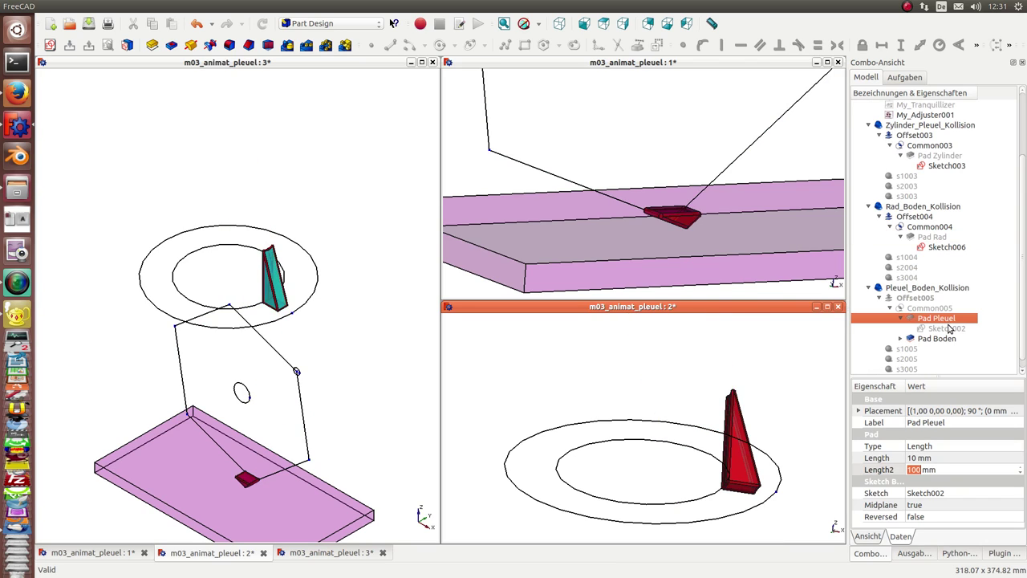
pyautogui.click(949, 329)
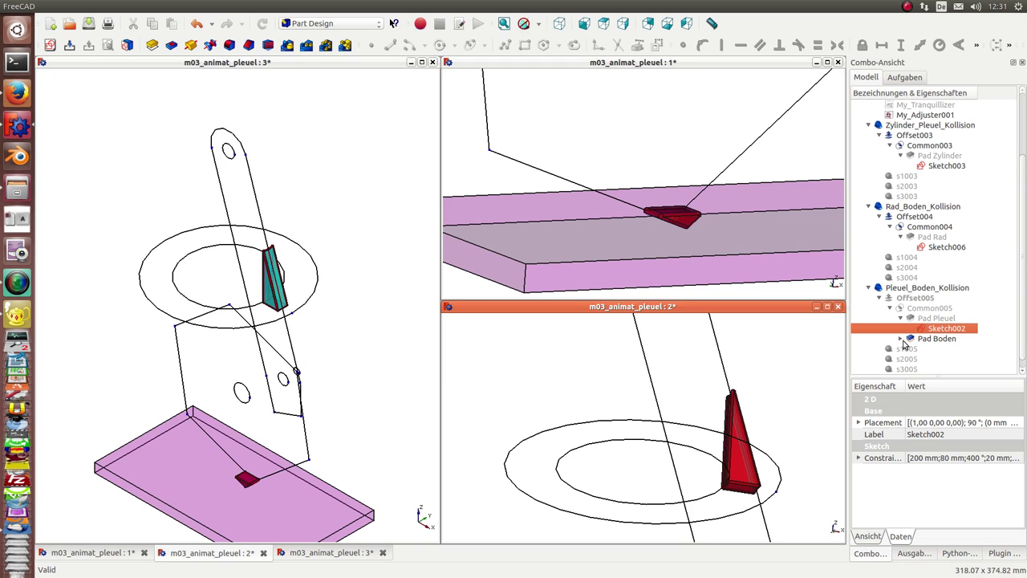
pyautogui.click(937, 339)
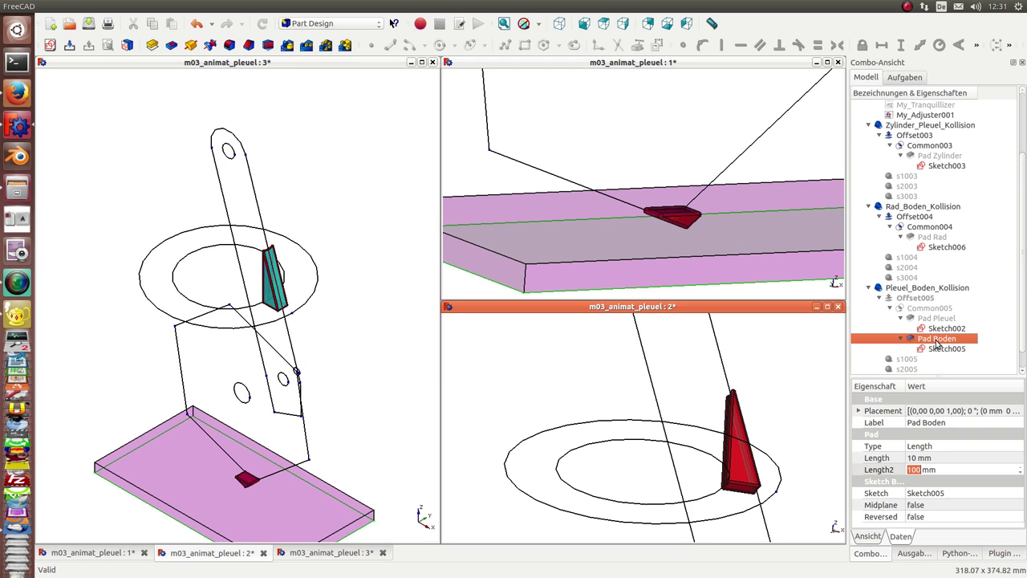
pyautogui.press('space')
pyautogui.moveTo(353, 292)
pyautogui.mouseDown(button='middle')
pyautogui.moveTo(344, 195)
pyautogui.moveTo(300, 195)
pyautogui.moveTo(238, 253)
pyautogui.moveTo(133, 385)
pyautogui.moveTo(223, 356)
pyautogui.moveTo(314, 254)
pyautogui.mouseUp(button='middle')
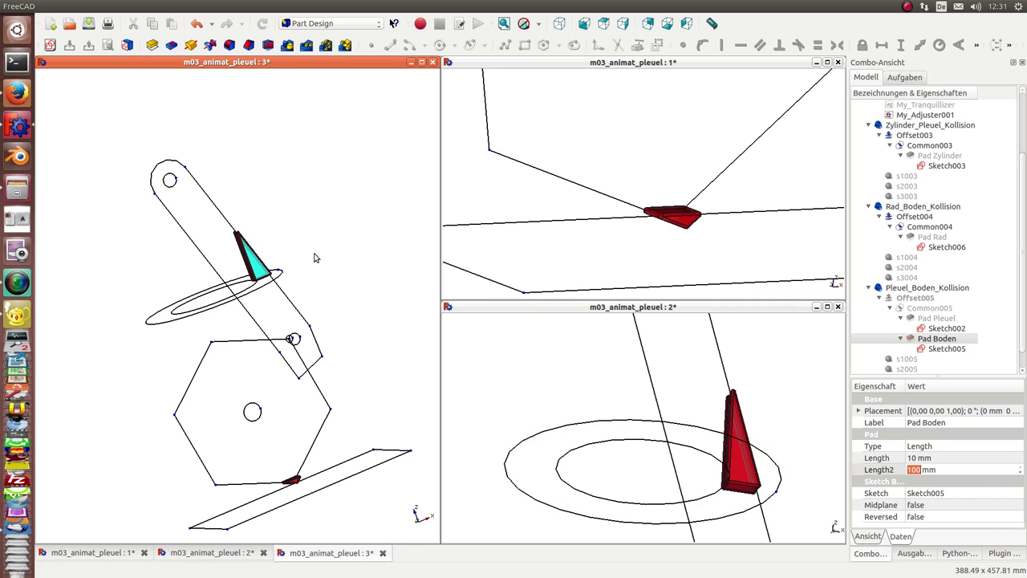
# Run the crank animation from My_Manager's Animation Manager Control Panel
pyautogui.scroll(1, 909, 130)
pyautogui.scroll(1, 910, 138)
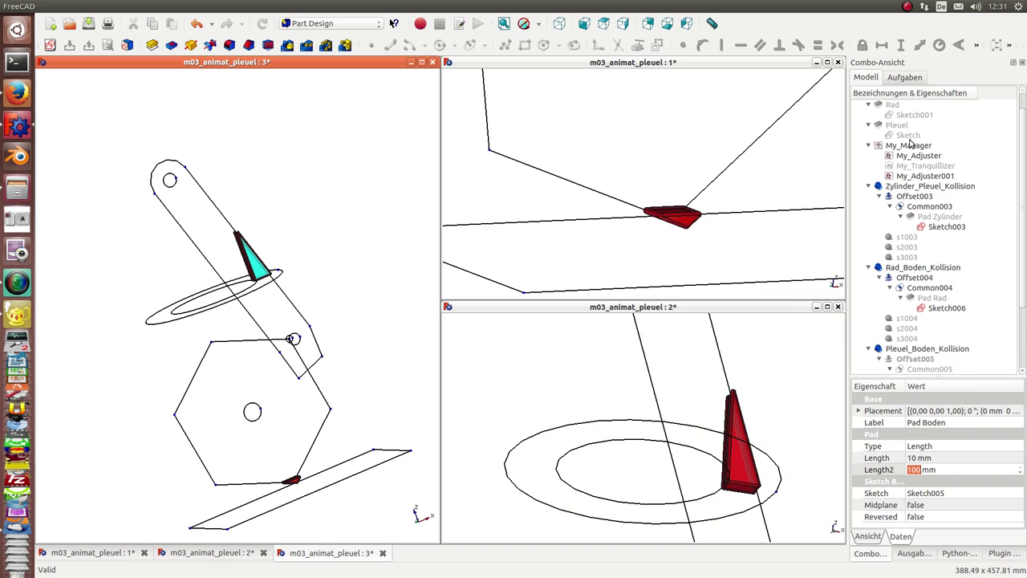
pyautogui.doubleClick(911, 146)
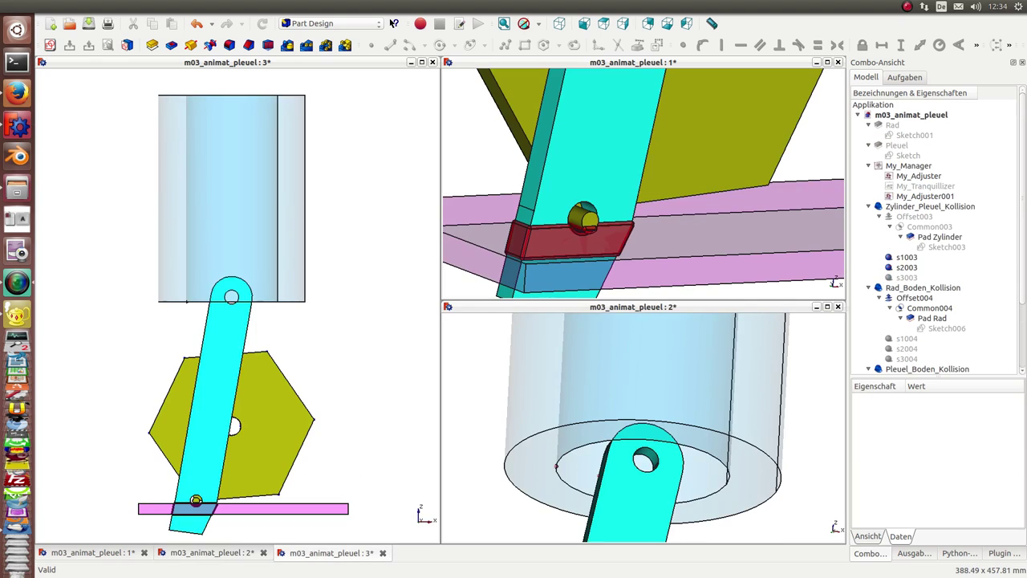
# Run the crank animation from My_Manager, stop it, and close the control panel
pyautogui.click(921, 169)
pyautogui.doubleClick(922, 167)
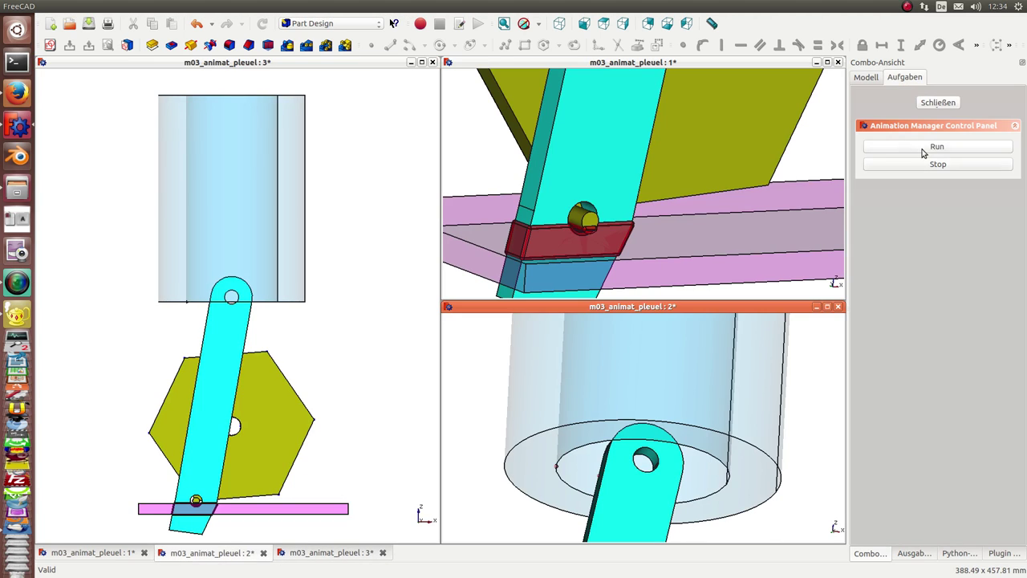
pyautogui.click(923, 149)
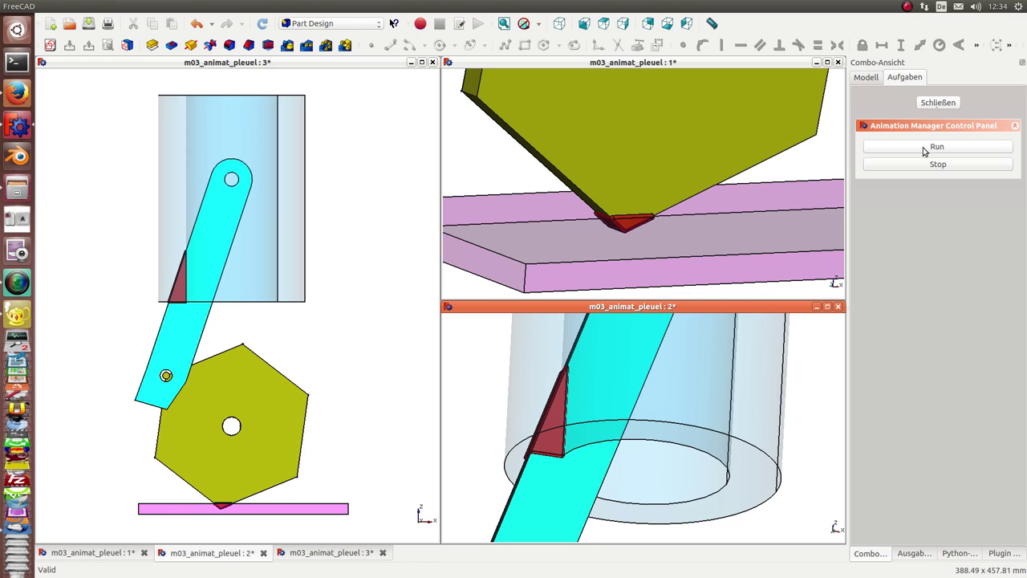
pyautogui.click(937, 166)
pyautogui.click(937, 164)
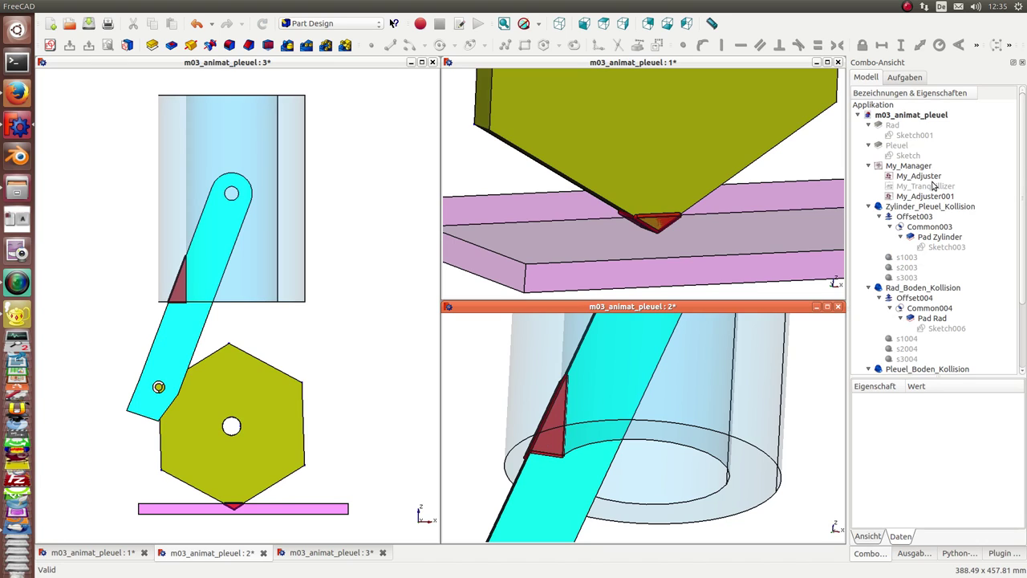
# Hide Pad Zylinder, Pad Rad, Pad Pleuel and Pad Boden again, leaving the collision wedges
pyautogui.click(939, 240)
pyautogui.press('space')
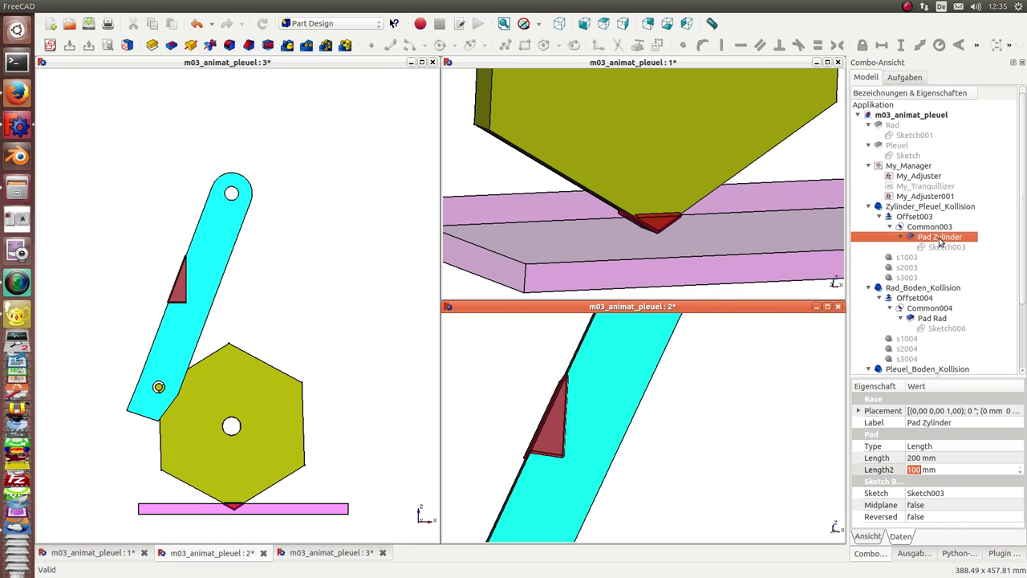
pyautogui.click(932, 318)
pyautogui.press('space')
pyautogui.scroll(-3, 941, 337)
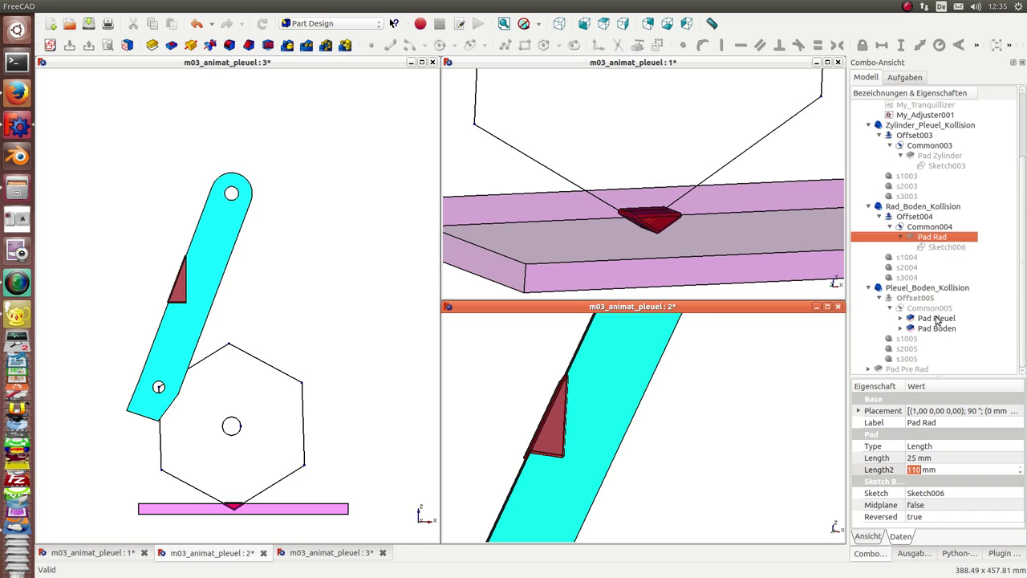
pyautogui.click(937, 319)
pyautogui.press('space')
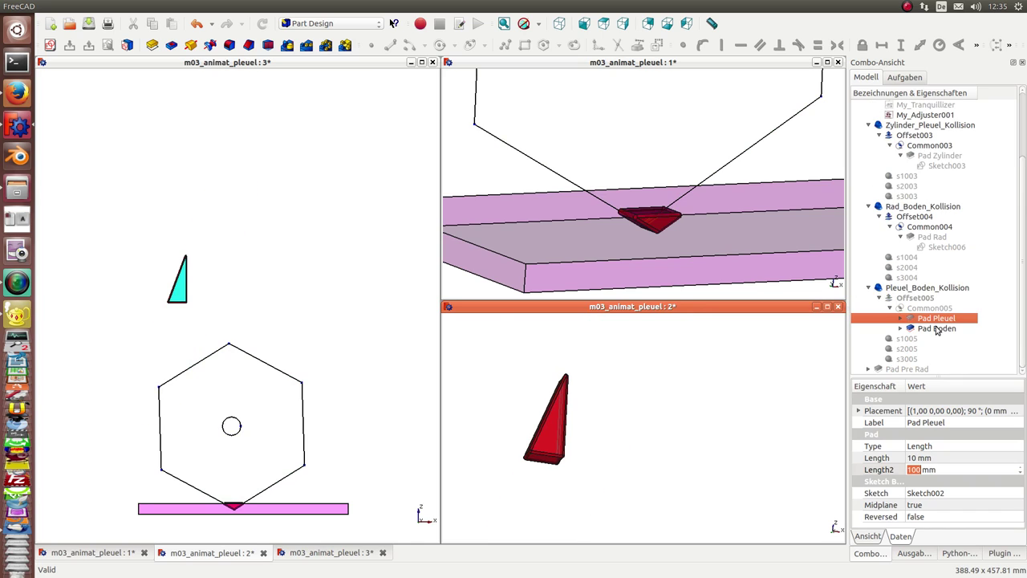
pyautogui.click(939, 329)
pyautogui.press('space')
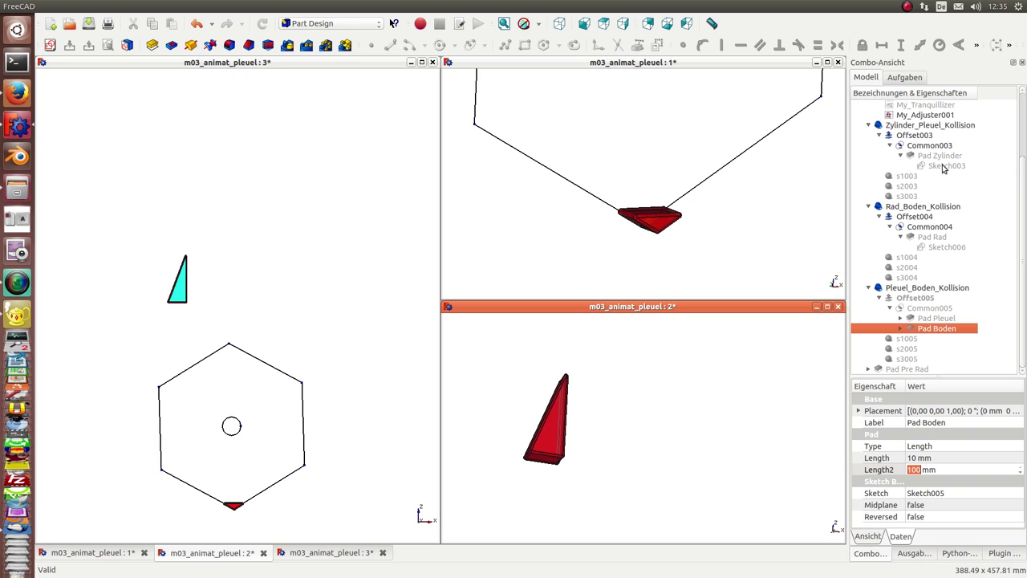
pyautogui.scroll(3, 923, 148)
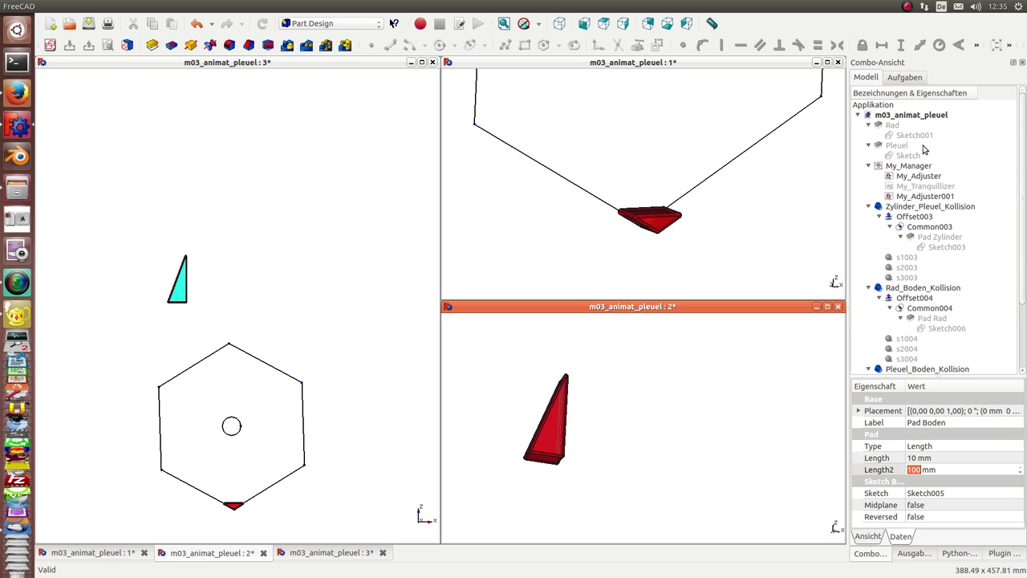
pyautogui.click(913, 169)
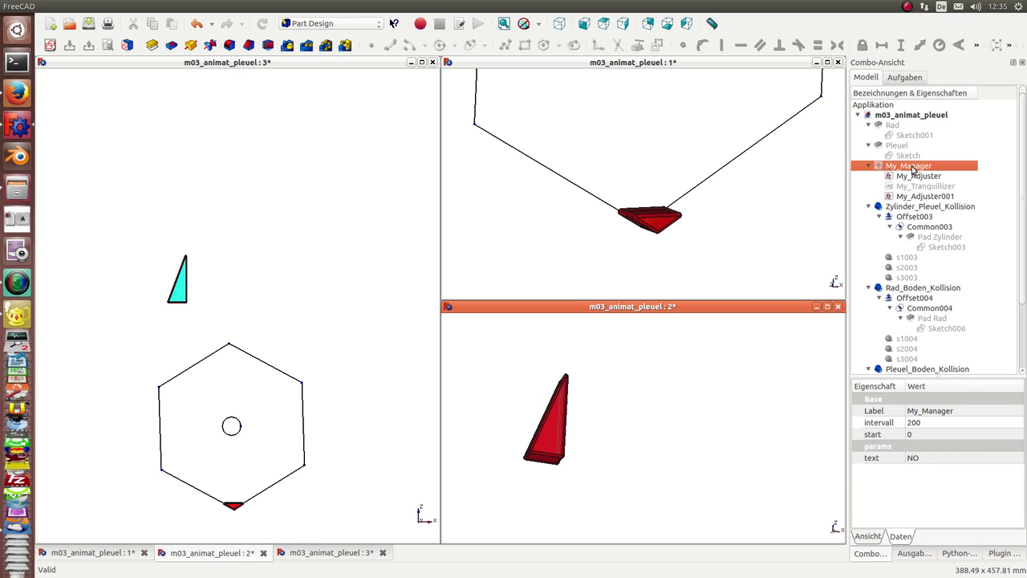
# Run the collision animation from My_Manager and stop it
pyautogui.doubleClick(913, 166)
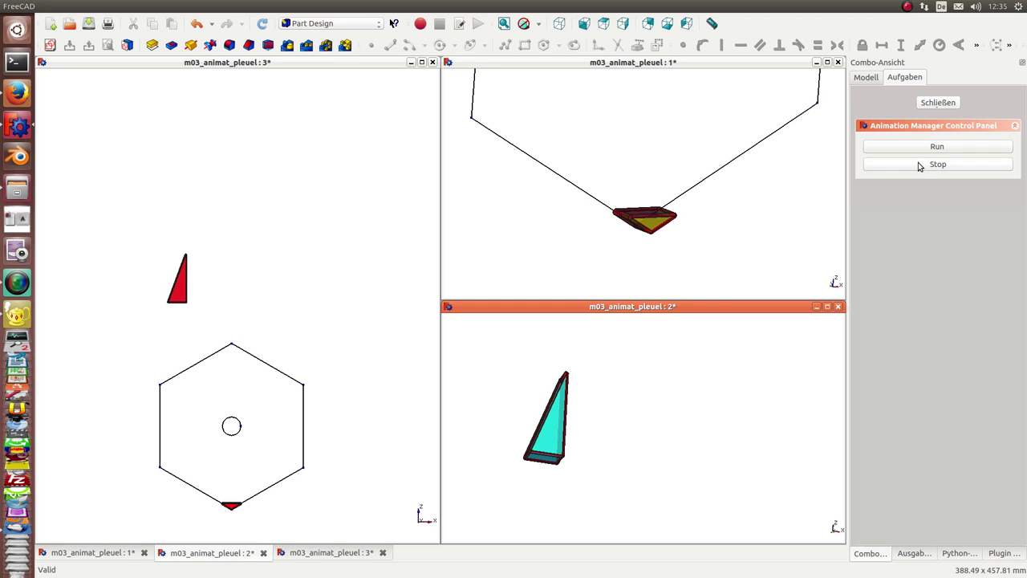
pyautogui.click(924, 165)
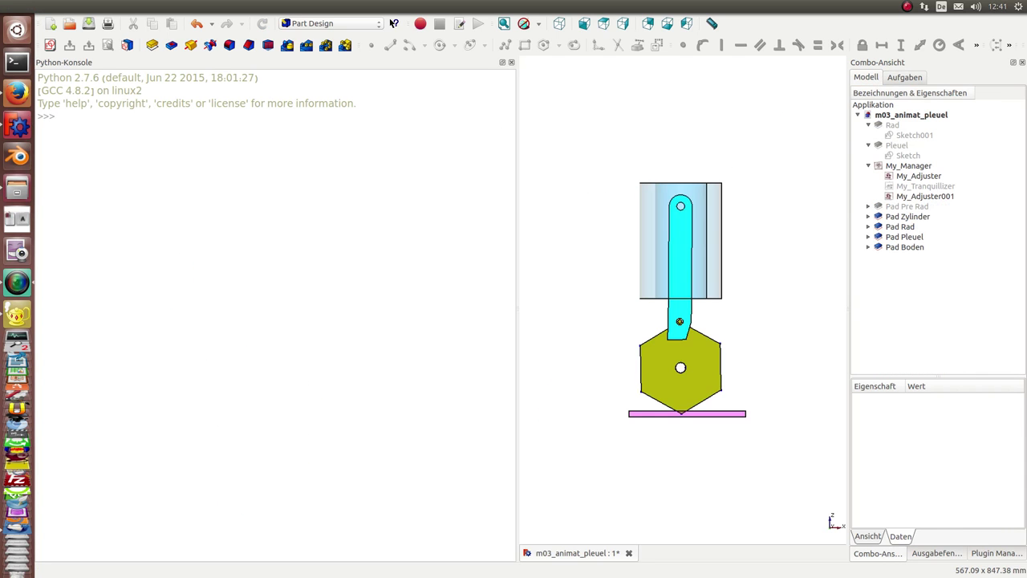
# Paste a Python script creating Zylinder_Pleuel, Rad_Boden and Pleuel_Boden collision observers, and expand them
pyautogui.click(167, 162)
pyautogui.press('Return')
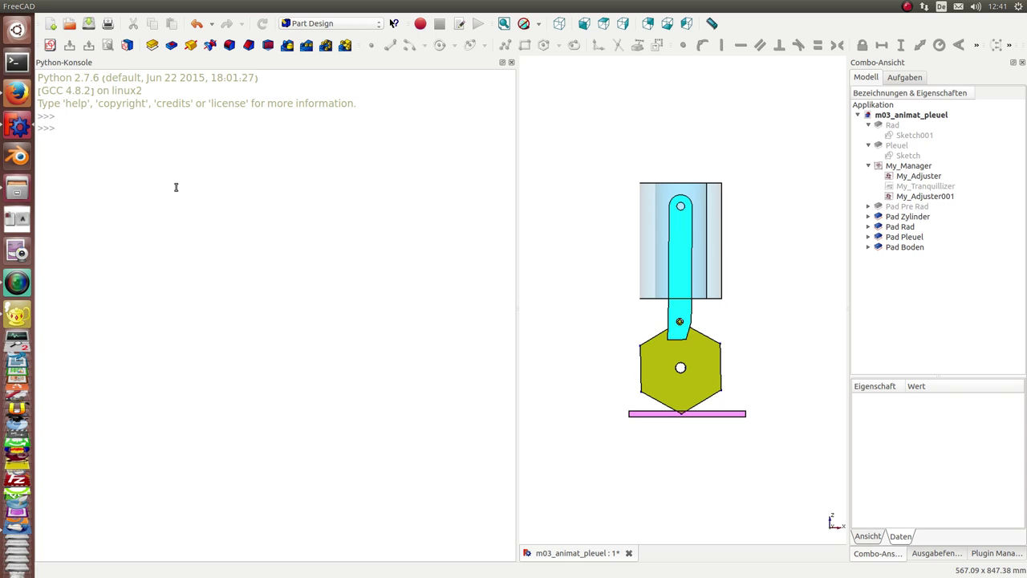
pyautogui.hotkey('ctrl', 'v')
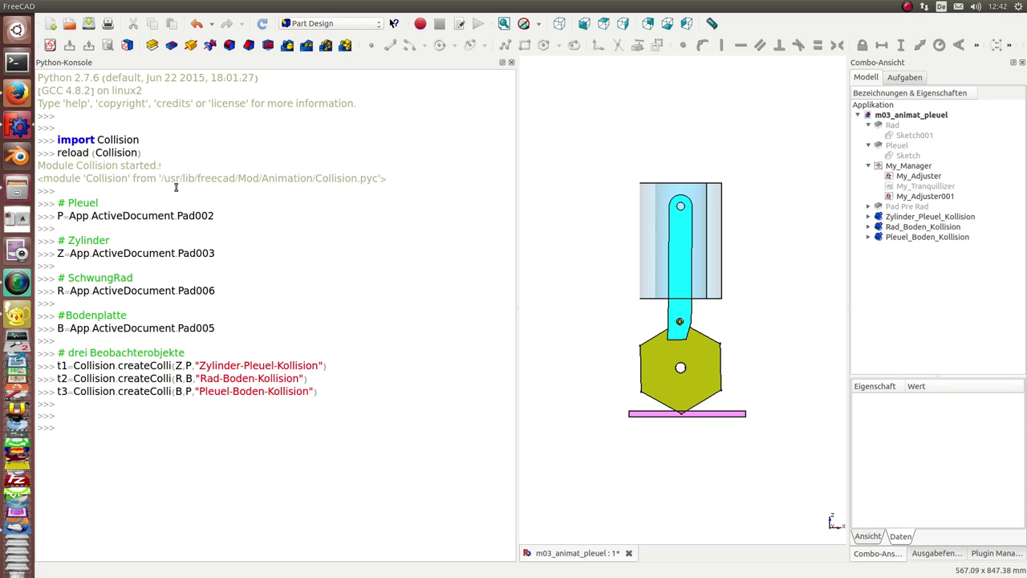
pyautogui.click(901, 220)
pyautogui.click(869, 216)
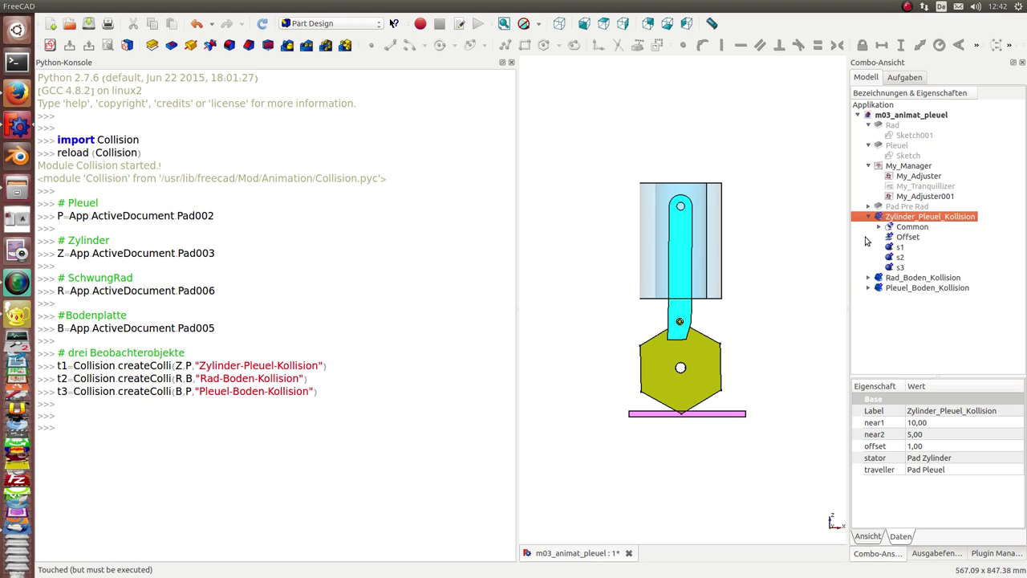
pyautogui.click(868, 278)
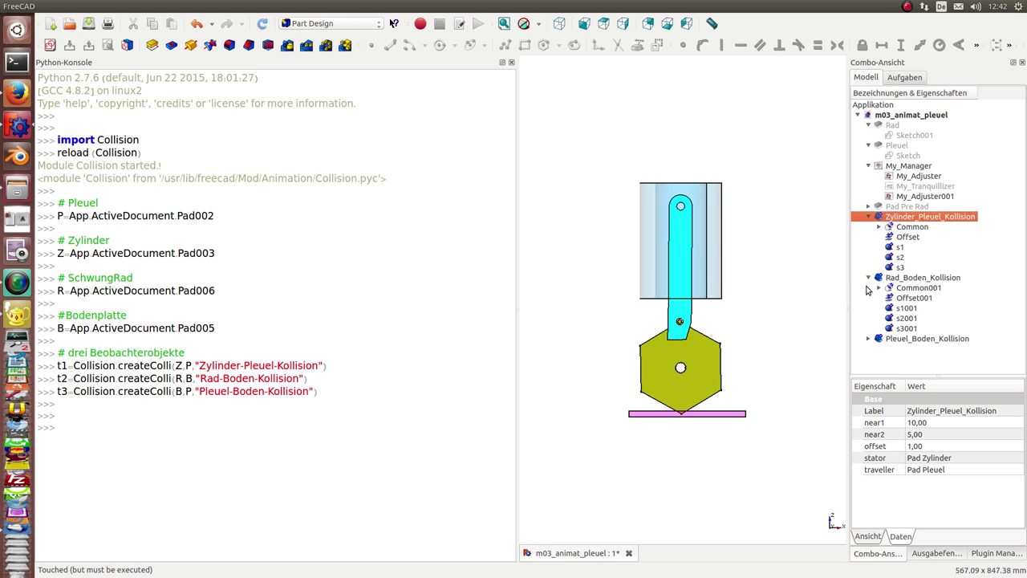
pyautogui.click(868, 339)
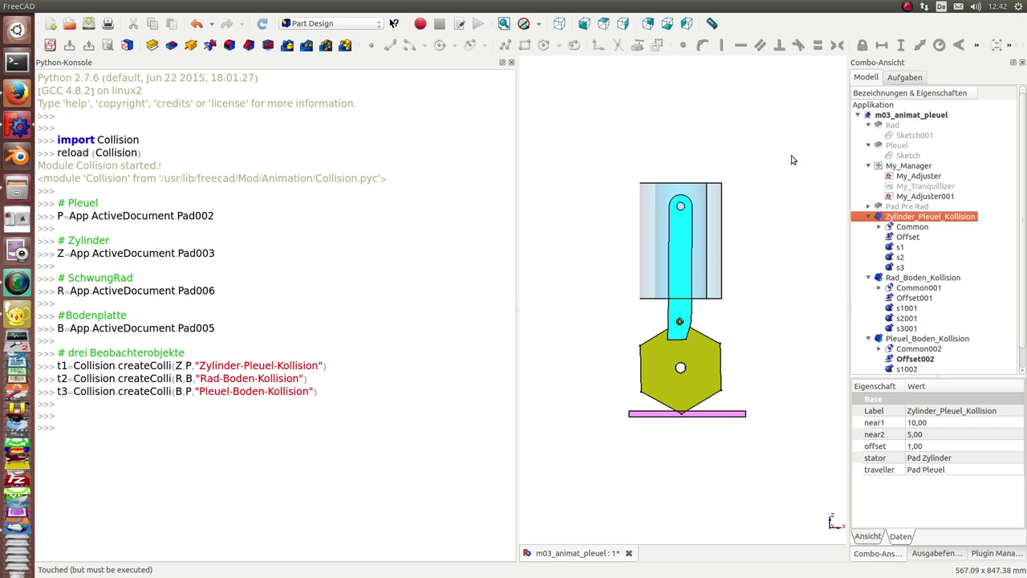
# Run and stop the crank animation from My_Manager's control panel
pyautogui.click(918, 167)
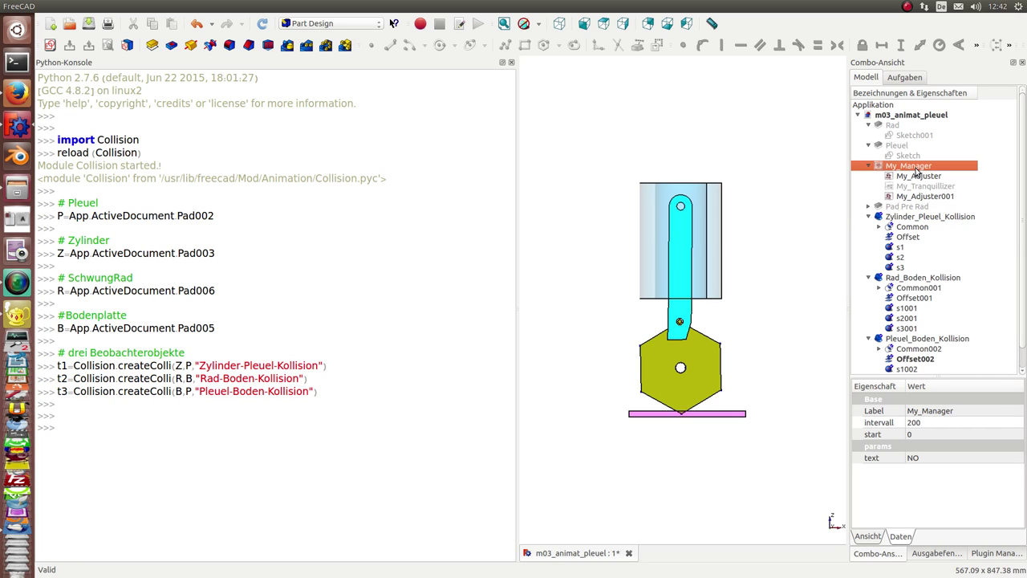
pyautogui.doubleClick(915, 168)
pyautogui.click(916, 148)
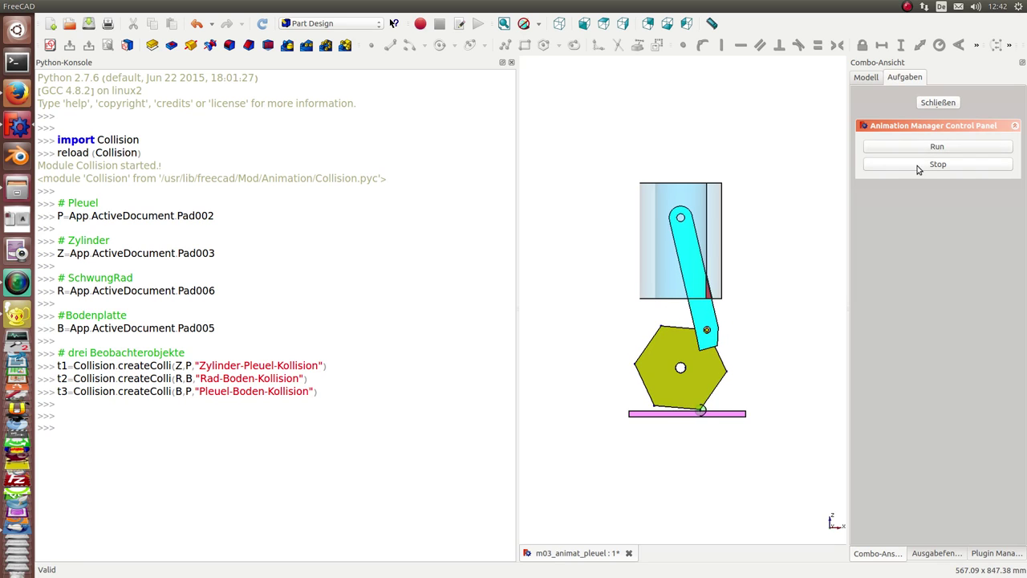
pyautogui.click(919, 168)
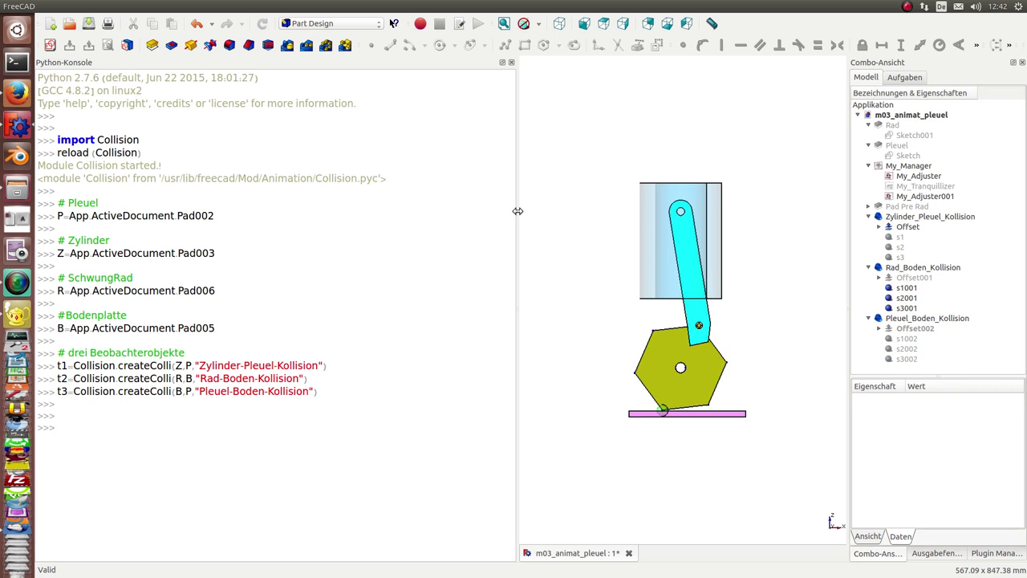
# Generate the model's dependency graph via Werkzeuge > Abhängigkeitsgraph and widen its tab
pyautogui.moveTo(517, 210); pyautogui.dragTo(219, 211)
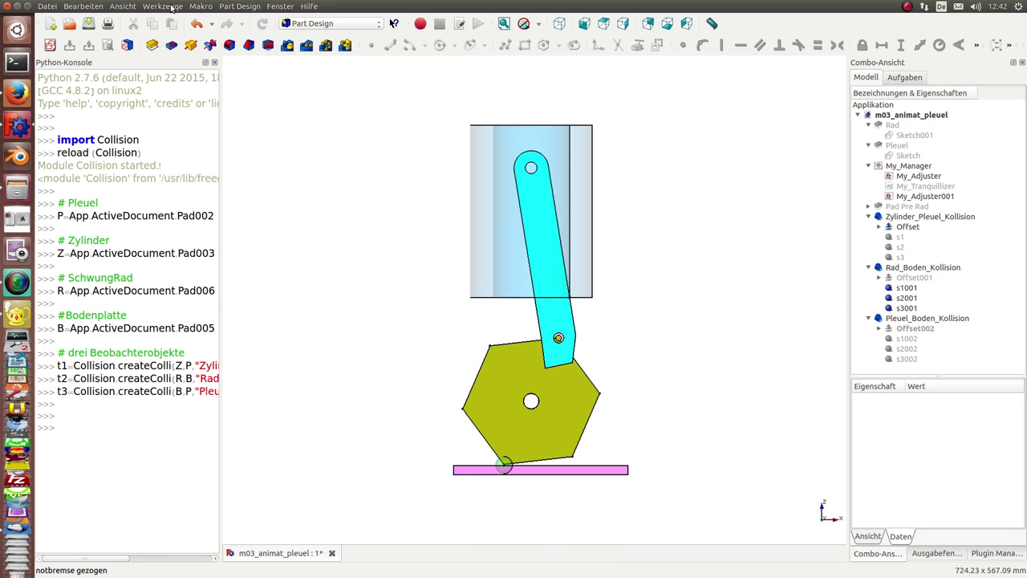
pyautogui.click(162, 6)
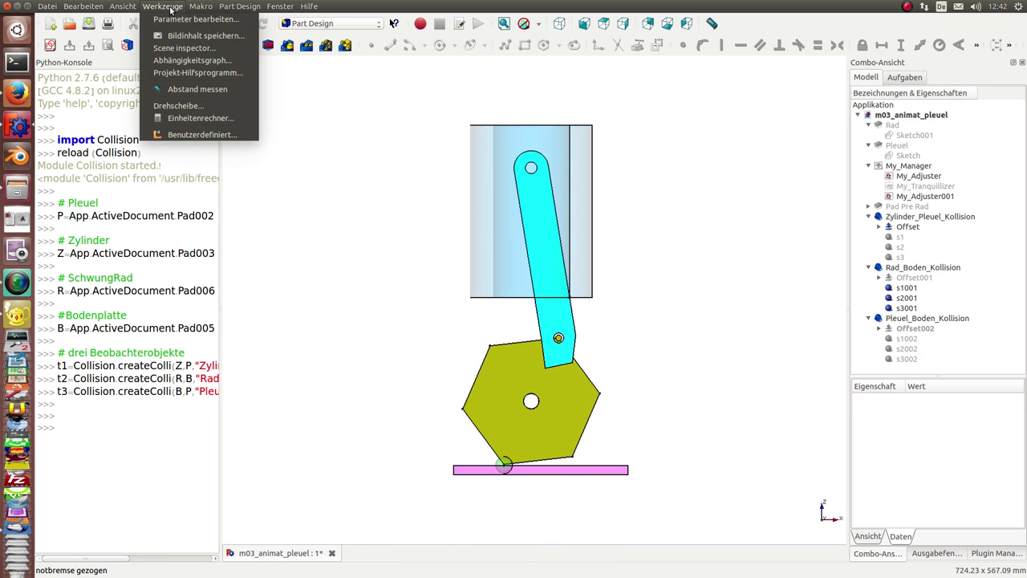
pyautogui.click(189, 68)
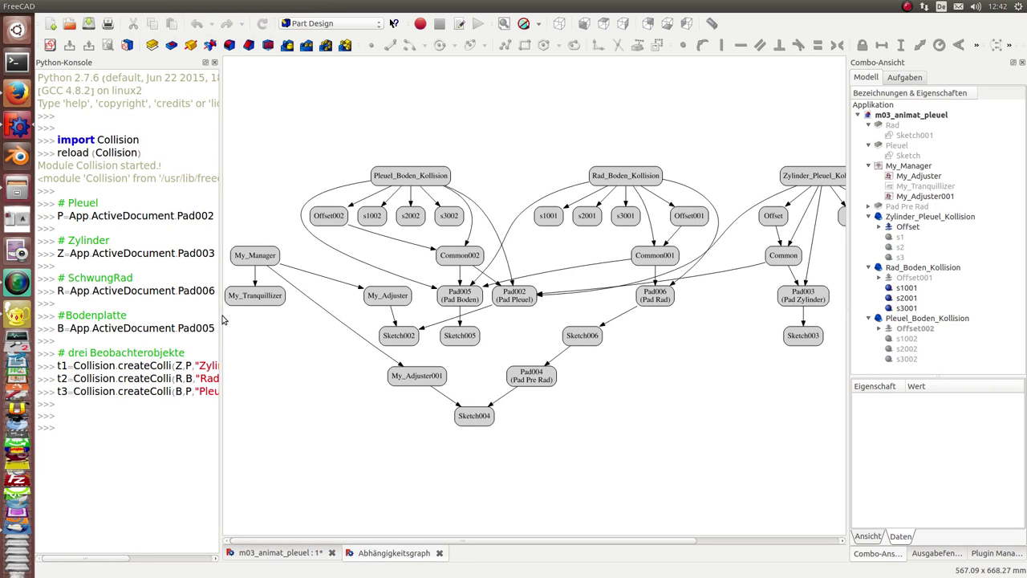
pyautogui.moveTo(221, 319); pyautogui.dragTo(50, 313)
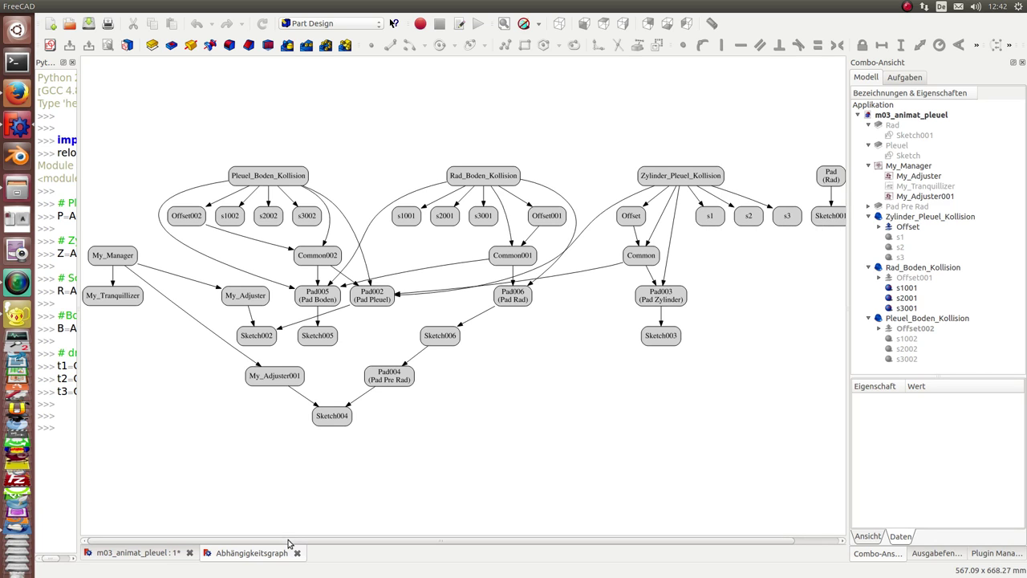
pyautogui.moveTo(289, 541); pyautogui.dragTo(324, 541)
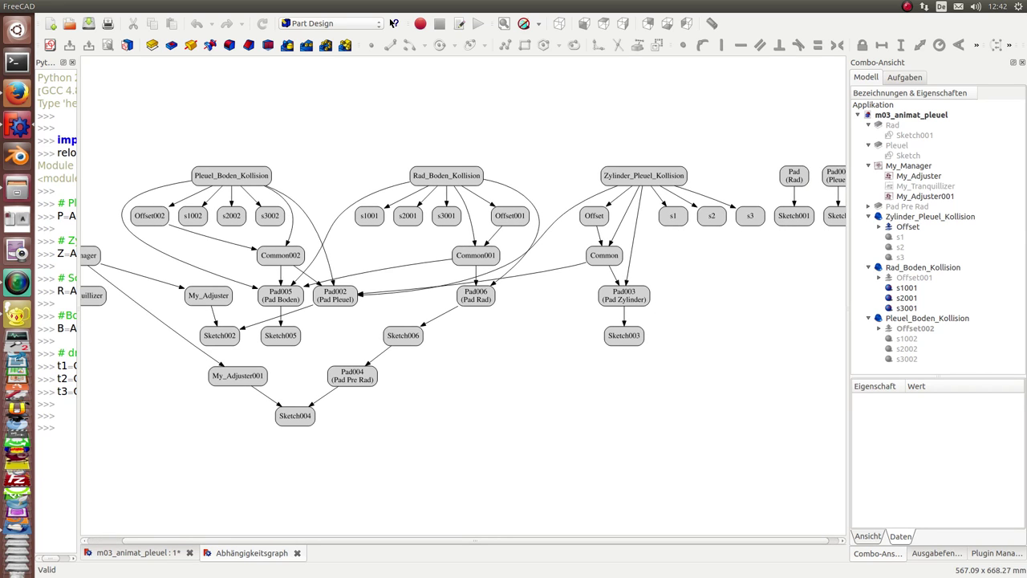